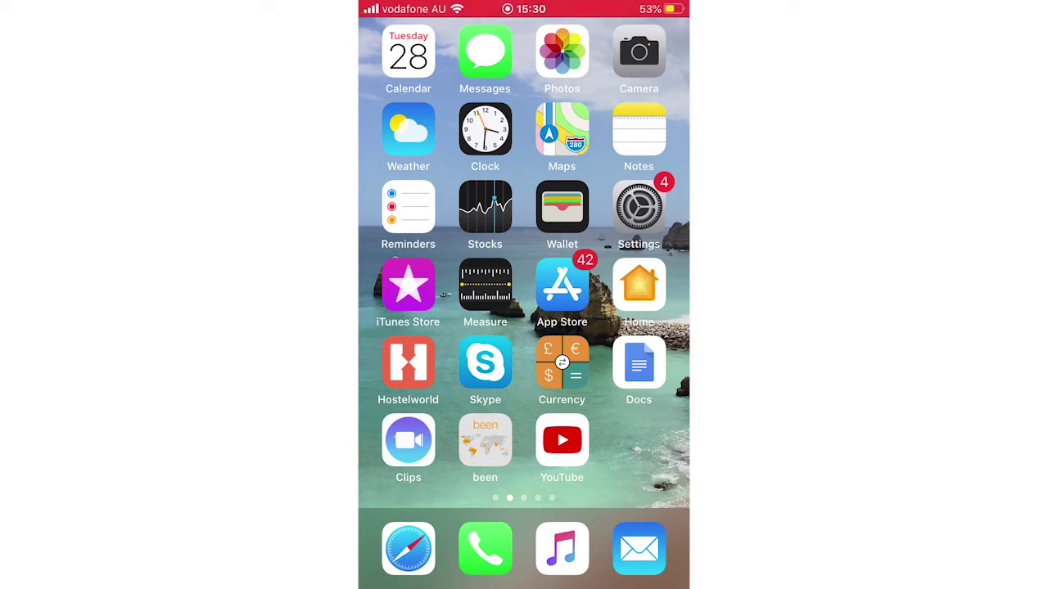
Turn on Screen Time in Settings and continue past its introduction screen.
left_click(639, 207)
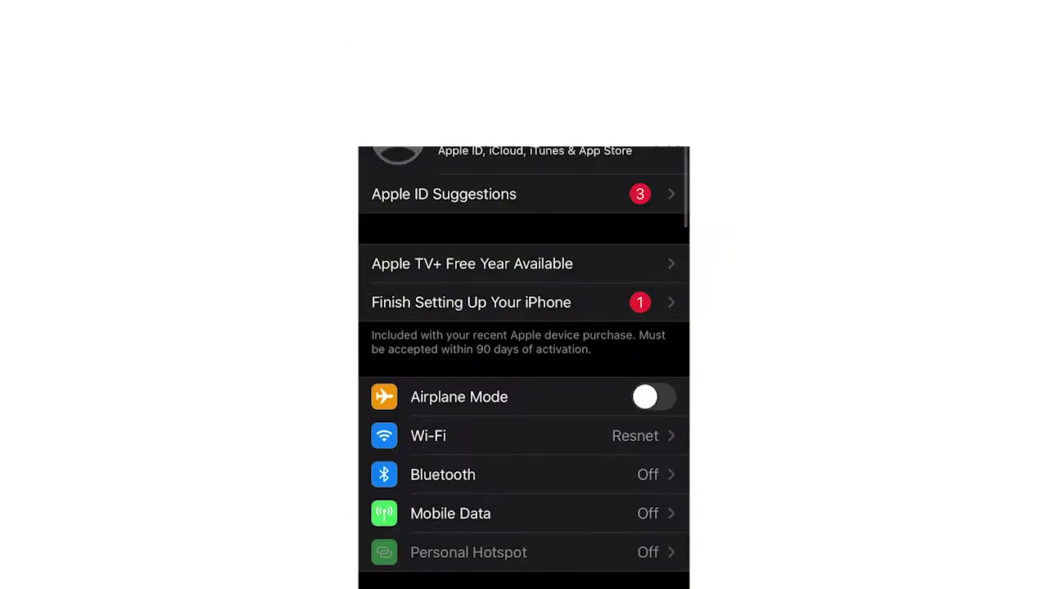
scroll(524, 368, "down", 5)
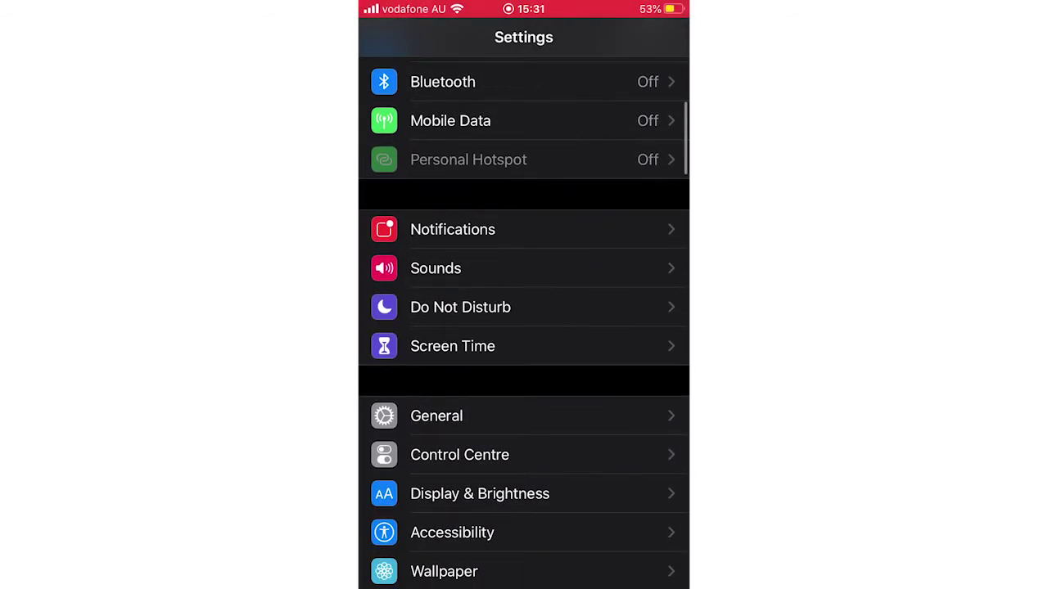
left_click(453, 347)
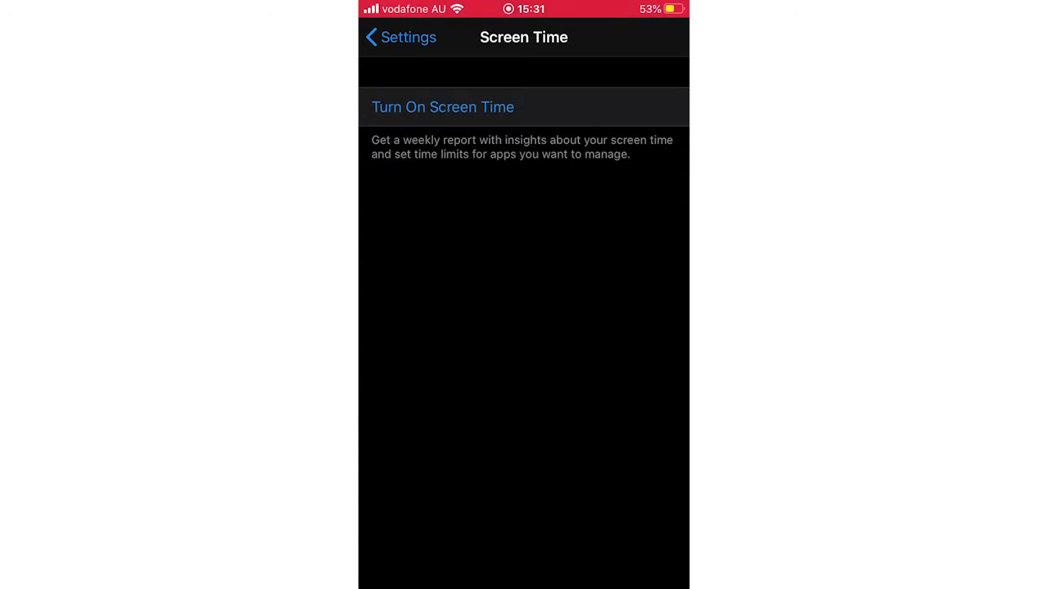
left_click(442, 107)
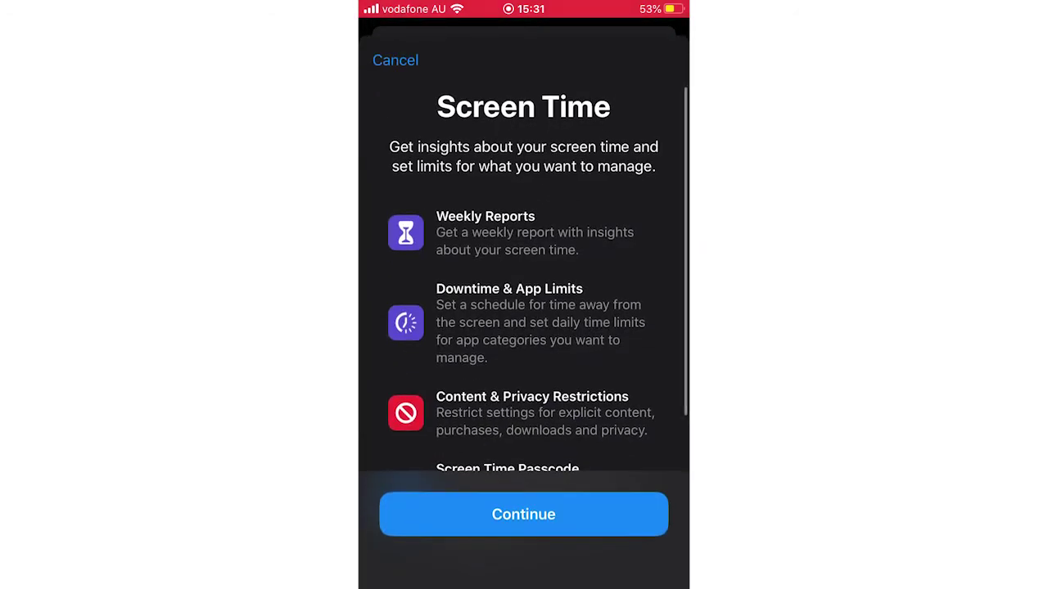
scroll(524, 270, "down", 3)
left_click(523, 514)
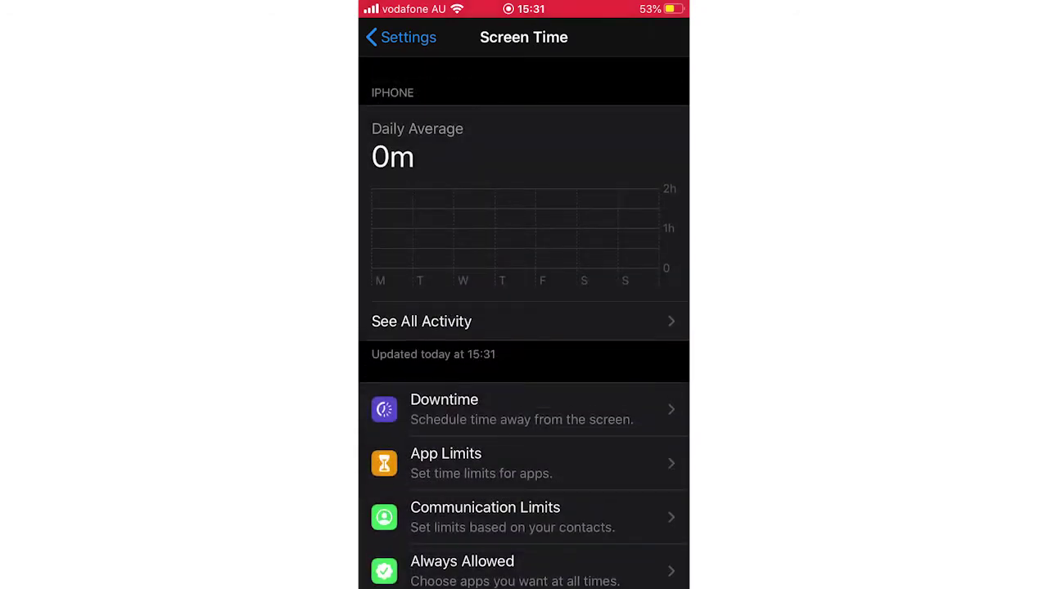
Create a four-digit Screen Time passcode, entering it and then re-entering it to confirm.
scroll(524, 327, "down", 1)
scroll(524, 328, "down", 3)
scroll(524, 328, "down", 3)
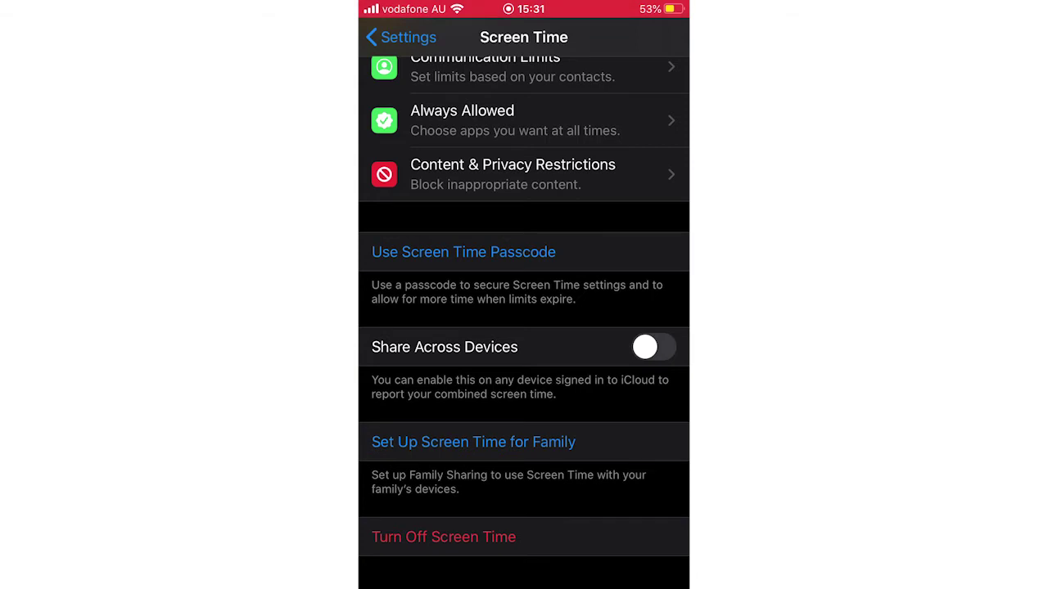
left_click(463, 252)
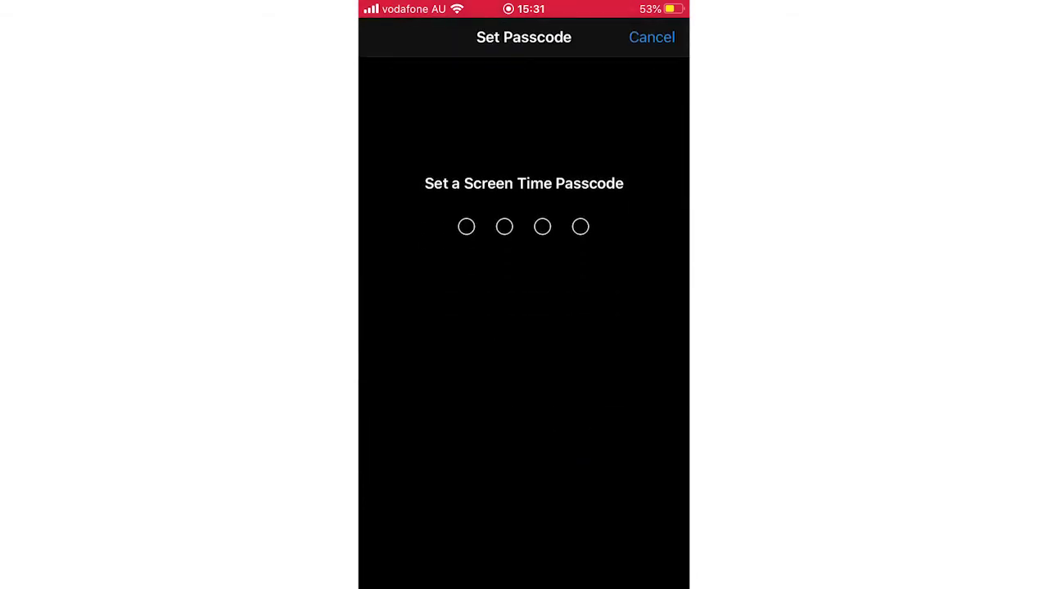
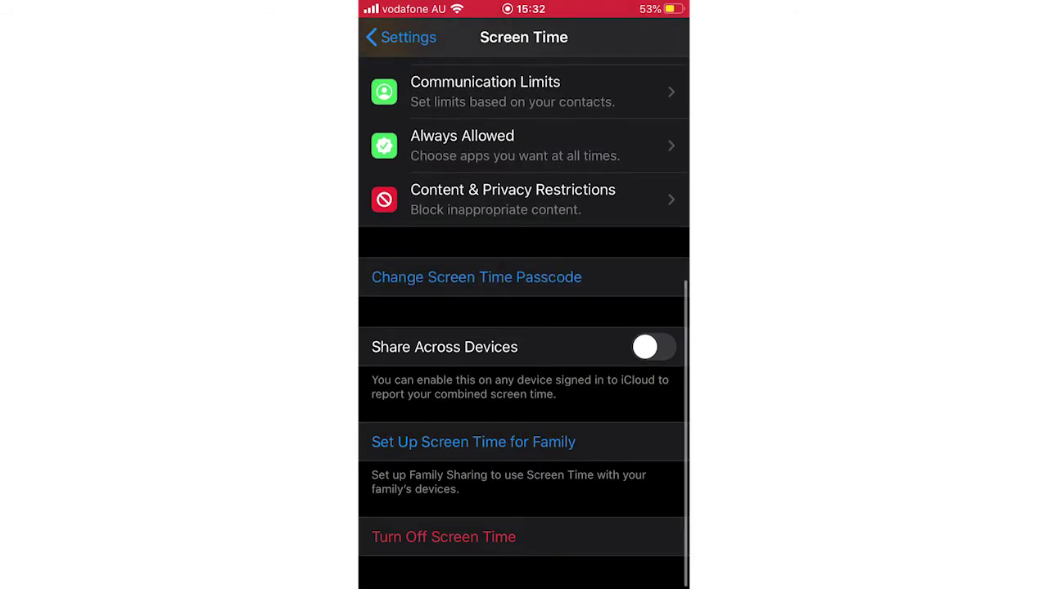
Open App Limits and unlock it with the Screen Time passcode.
scroll(524, 328, "up", 2)
scroll(524, 328, "up", 5)
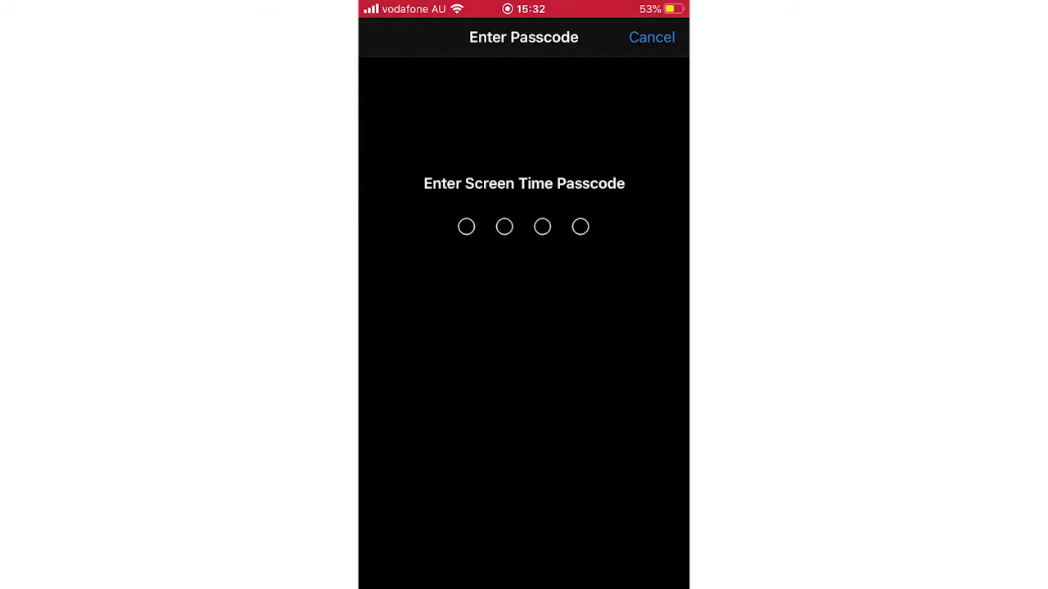
type("1")
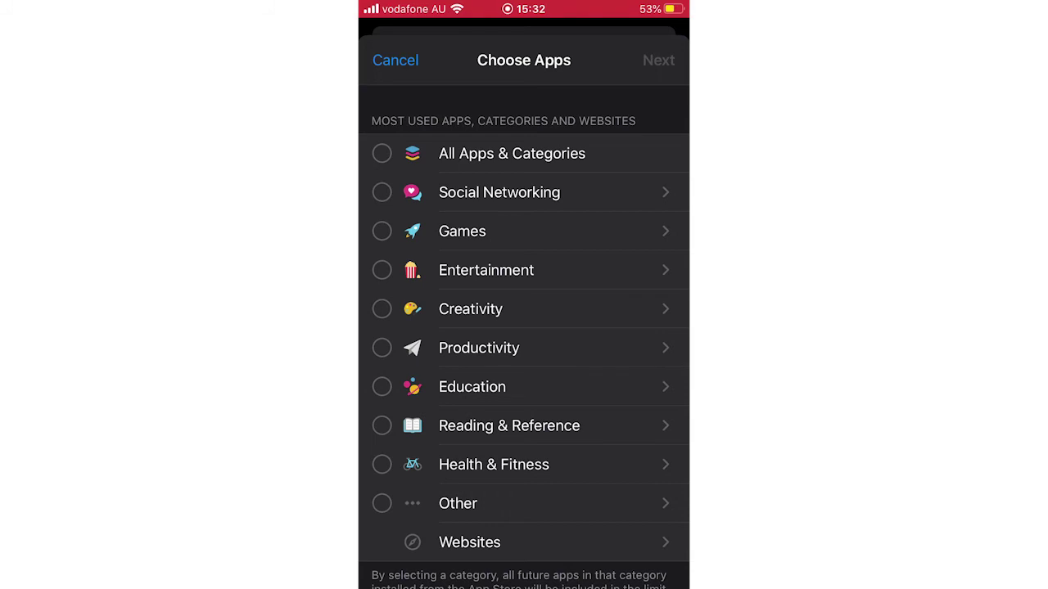
Search for 'You' and select YouTube, leaving Entertainment with 1 app selected.
scroll(524, 328, "up", 2)
scroll(524, 327, "up", 2)
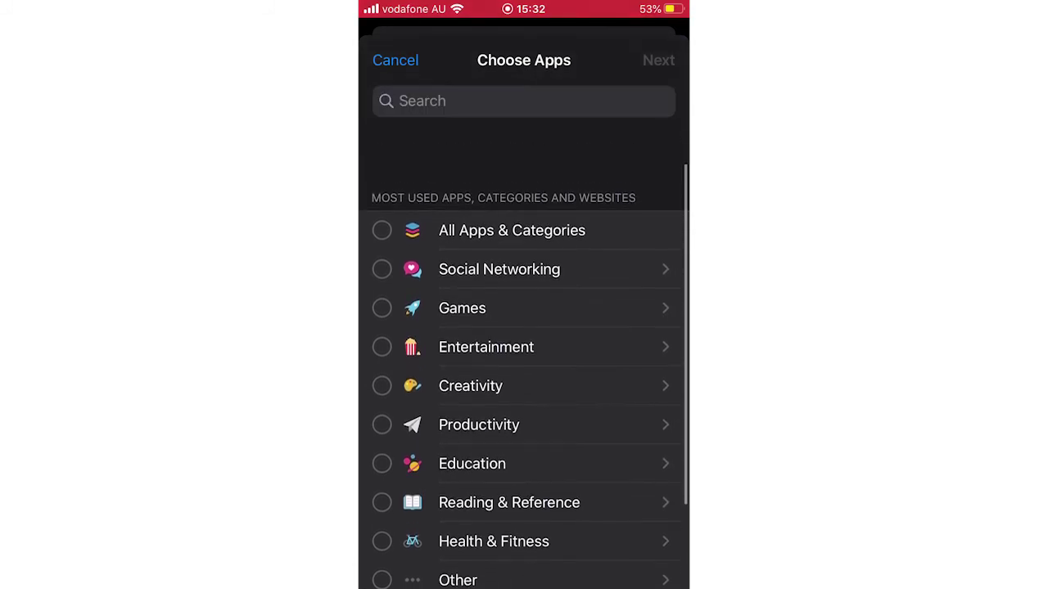
left_click(492, 101)
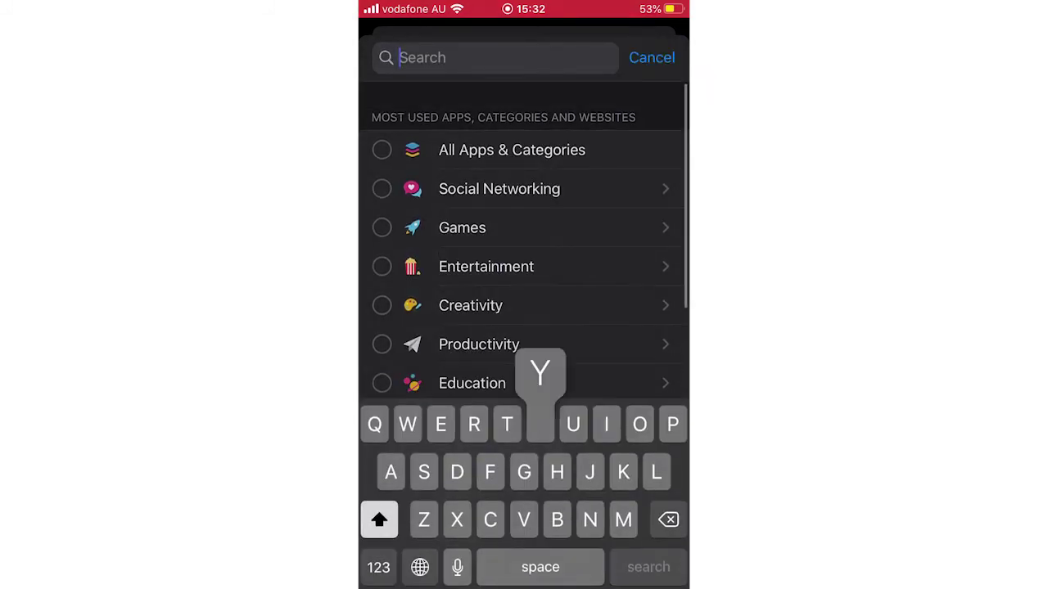
type("You")
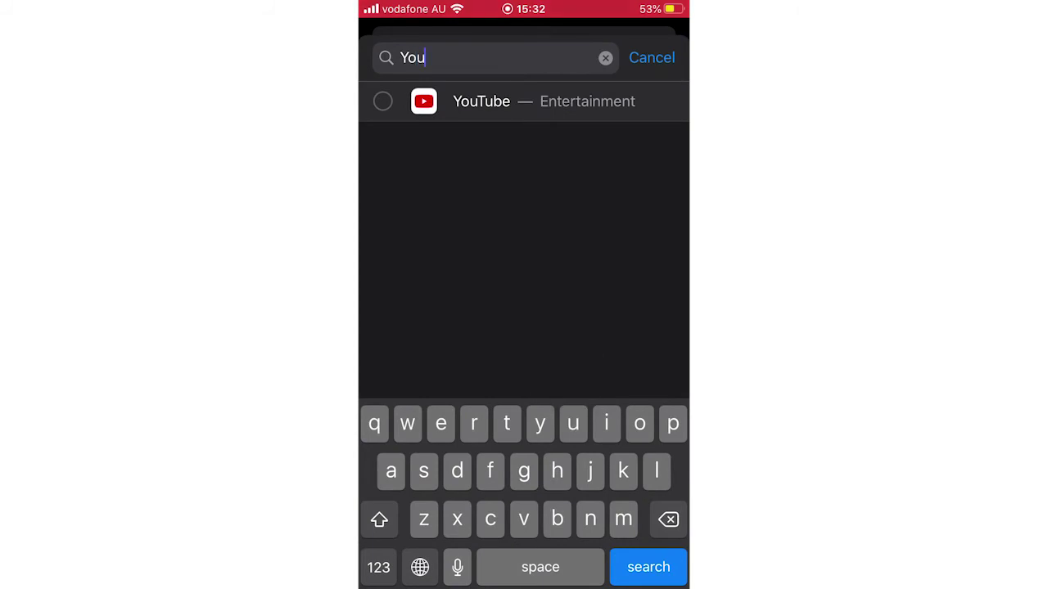
left_click(383, 101)
left_click(651, 57)
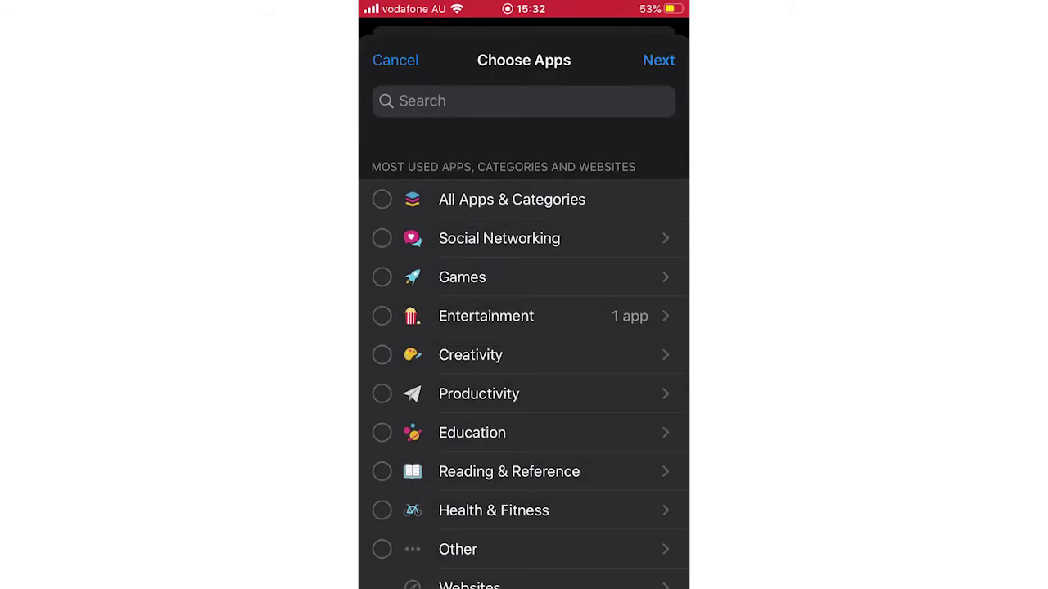
Give YouTube a 1-minute every-day limit with Block at End of Limit, and add it.
left_click(658, 59)
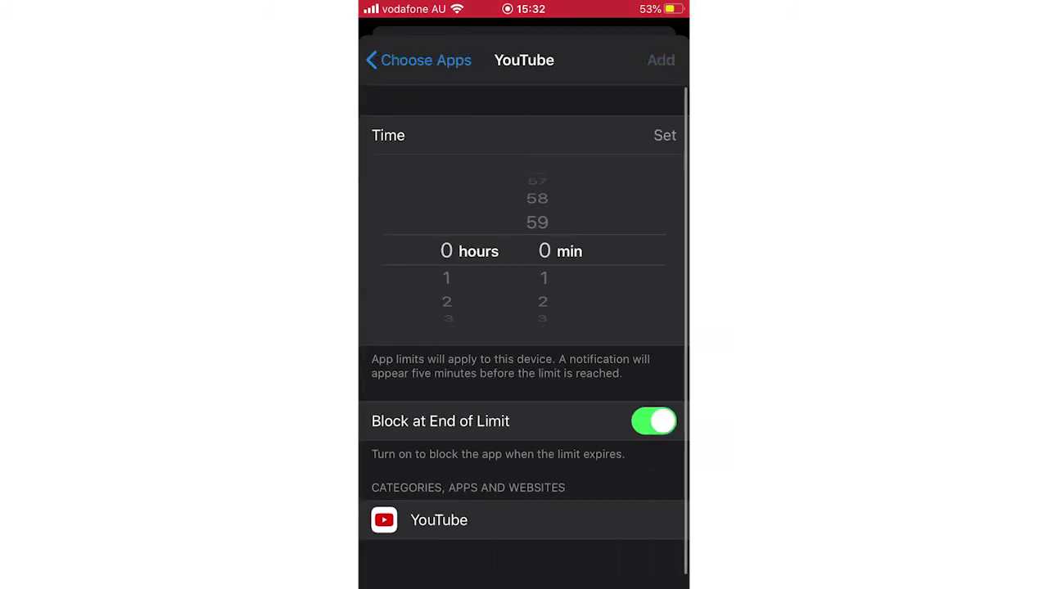
scroll(544, 252, "down", 1)
scroll(543, 251, "down", 1)
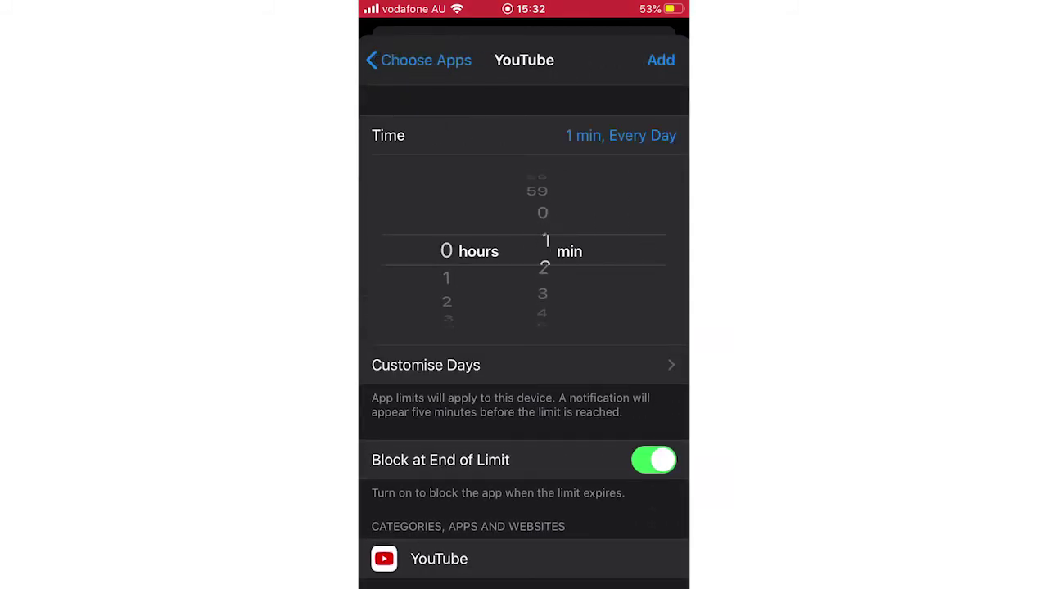
scroll(540, 251, "up", 10)
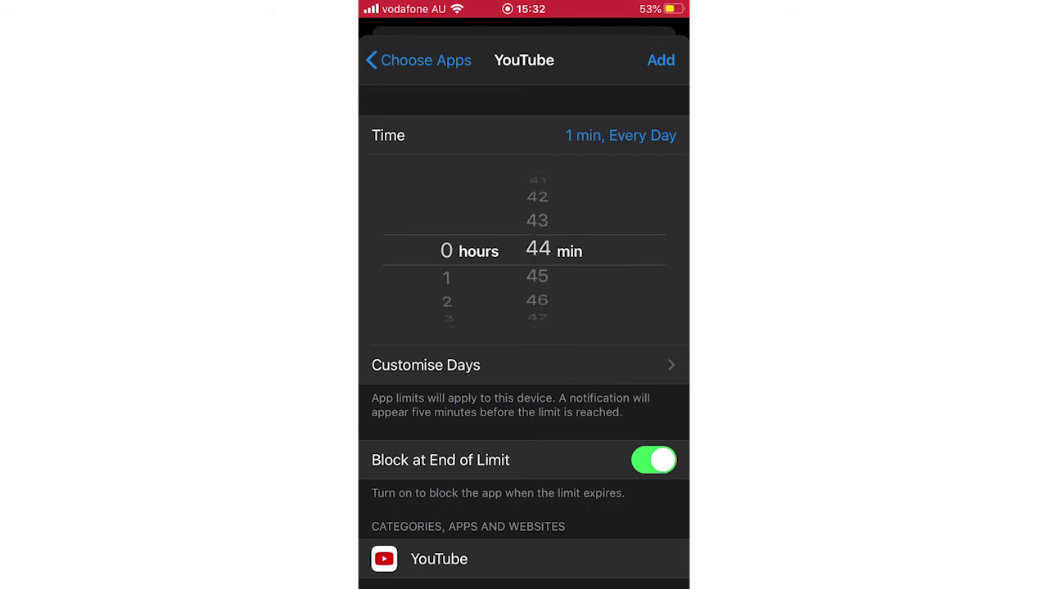
scroll(537, 251, "down", 2)
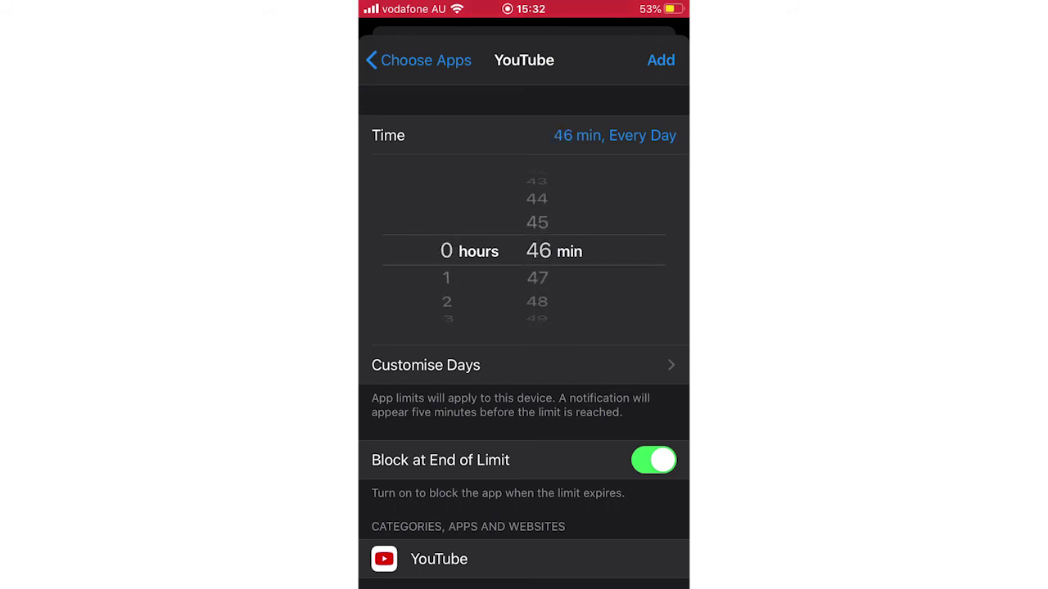
scroll(538, 252, "up", 4)
scroll(539, 251, "up", 13)
scroll(539, 252, "up", 15)
scroll(539, 252, "up", 9)
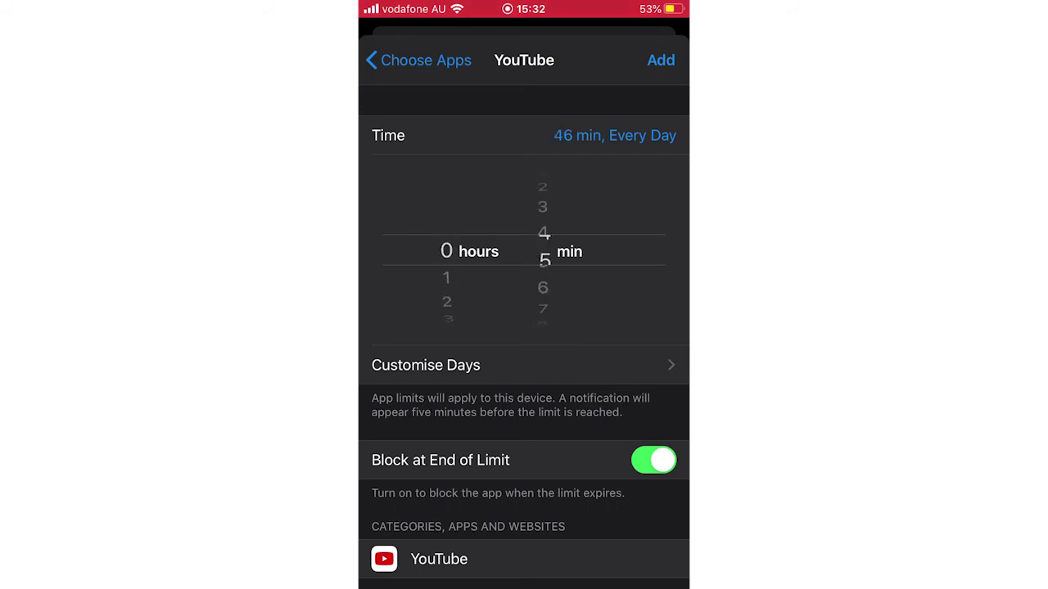
scroll(539, 252, "down", 2)
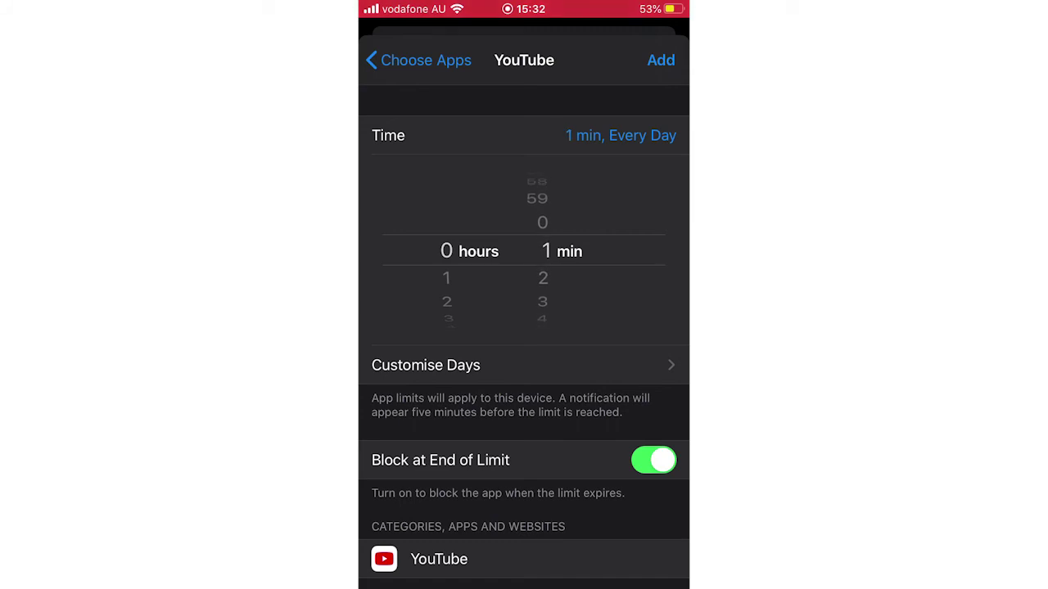
scroll(524, 327, "down", 1)
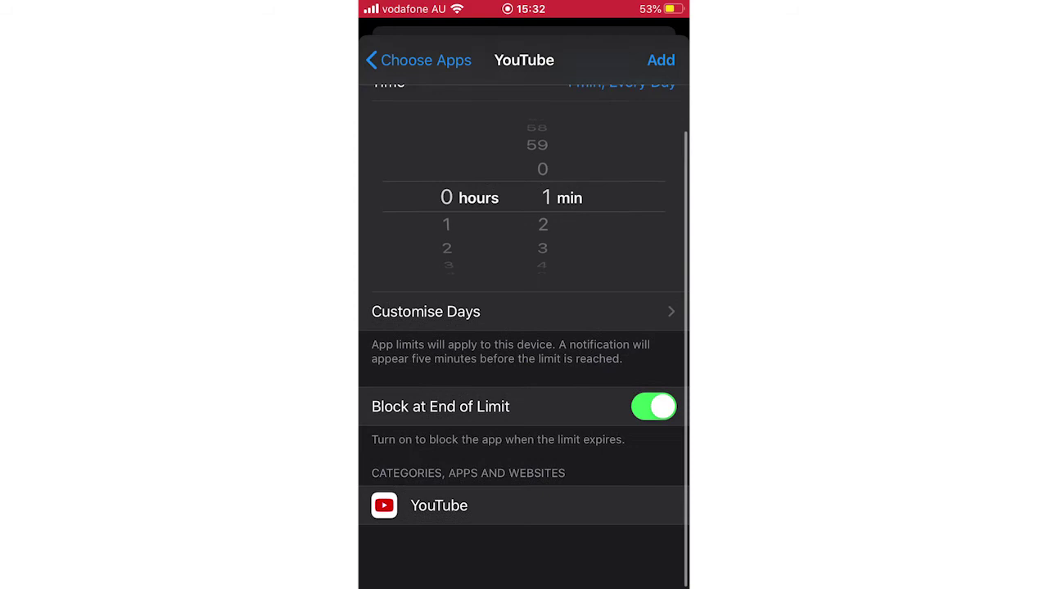
scroll(538, 199, "up", 3)
scroll(539, 198, "down", 2)
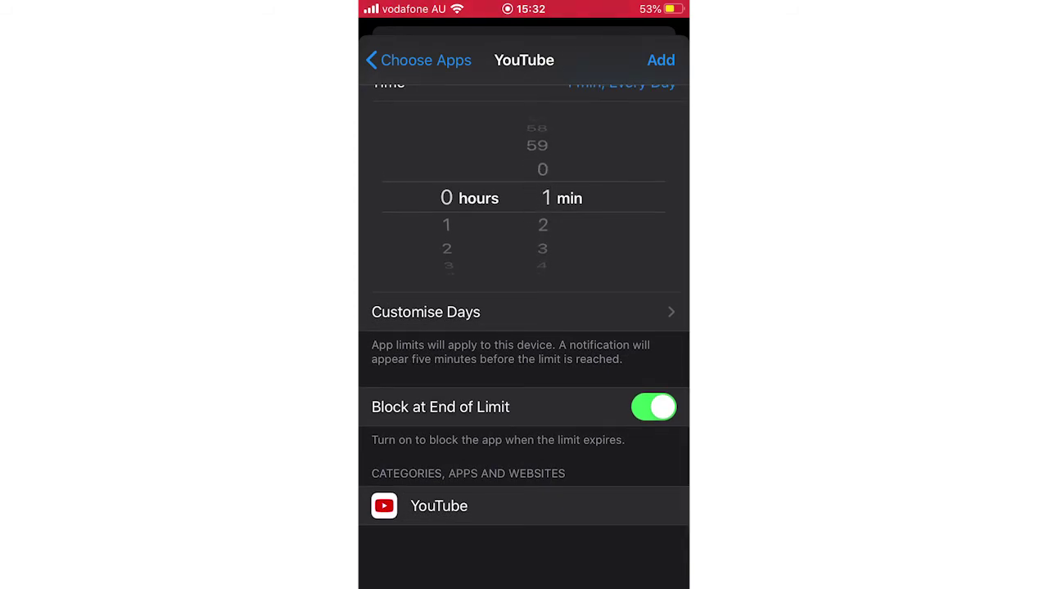
left_click(661, 60)
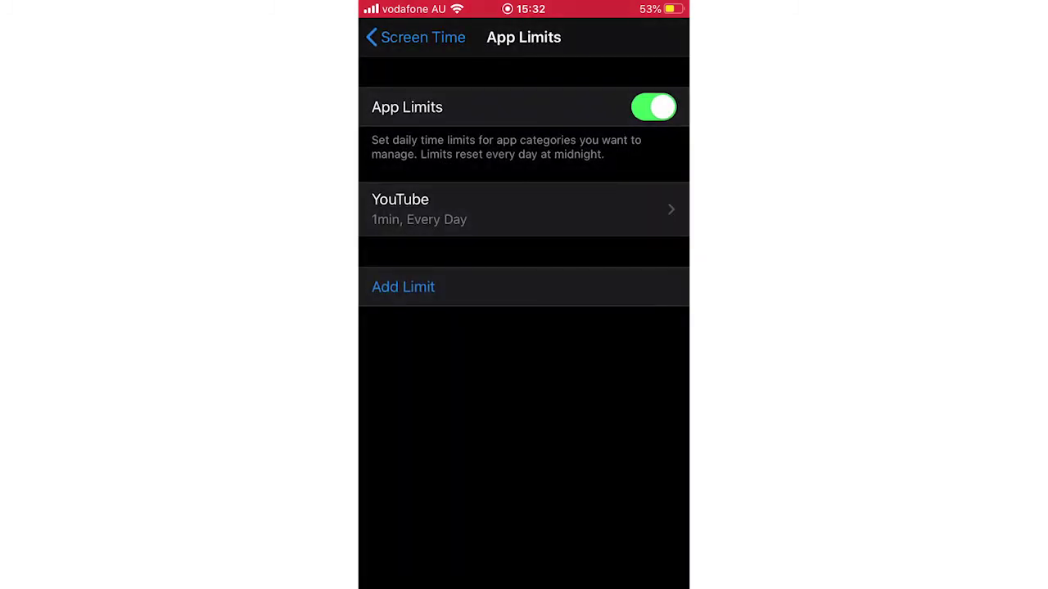
Launch YouTube from the Home Screen, confirm it is blocked, and ask for more time.
key("super")
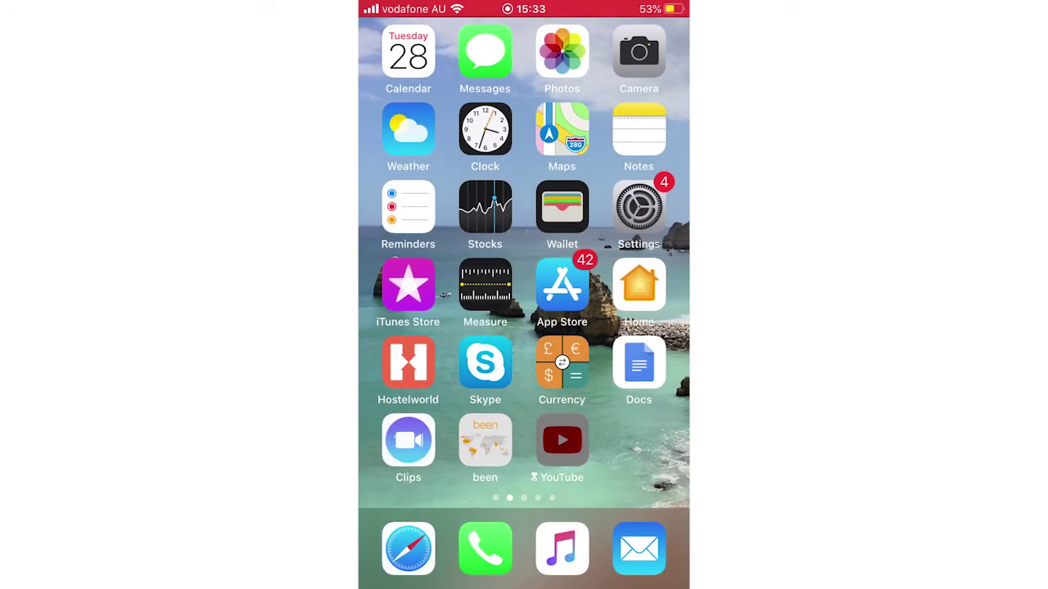
left_click(561, 440)
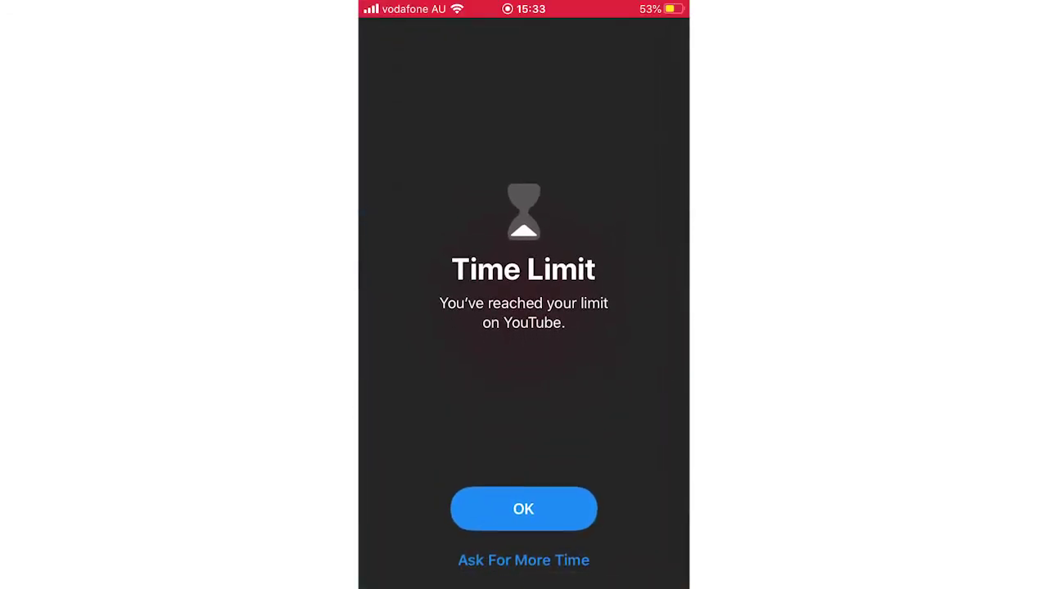
left_click(523, 509)
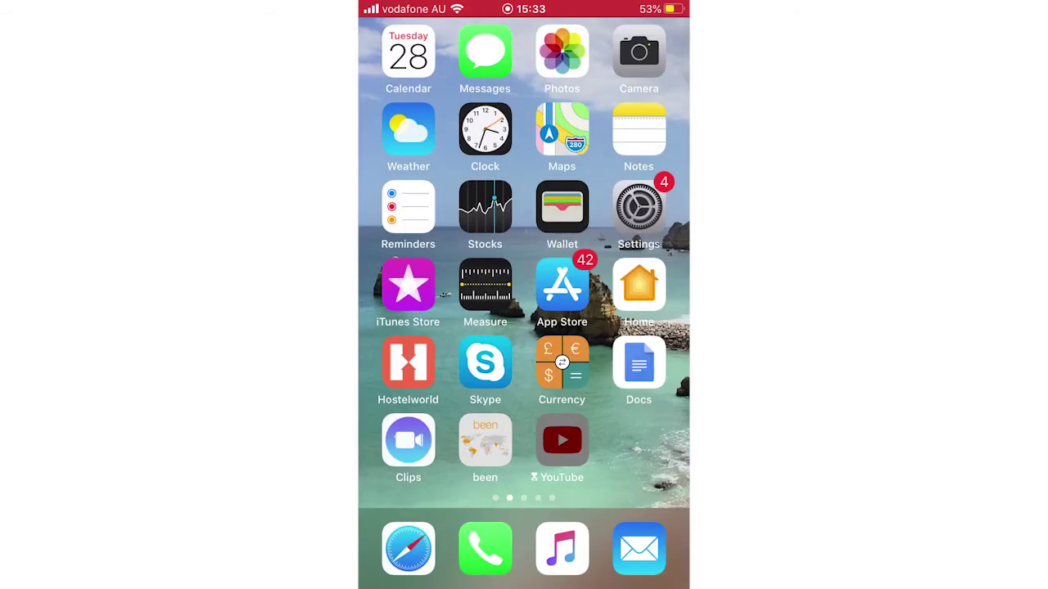
left_click(562, 439)
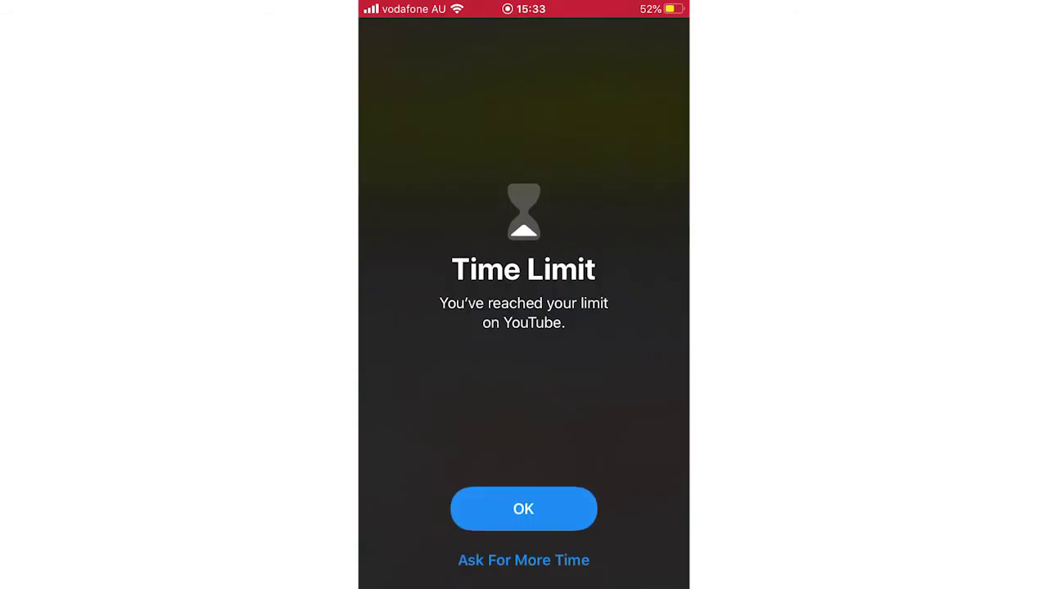
left_click(524, 560)
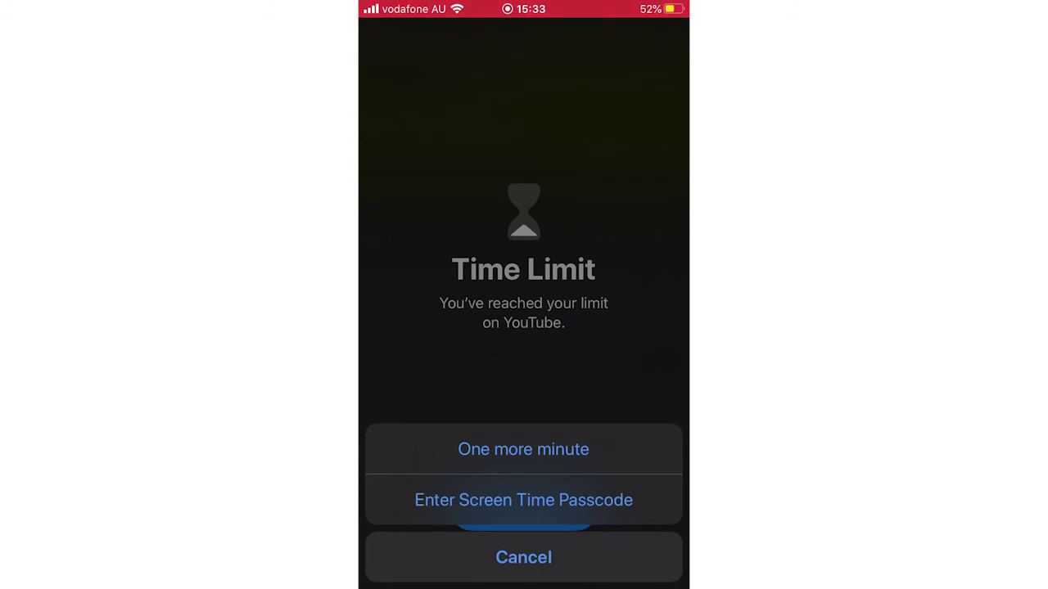
Approve extra YouTube time with the Screen Time passcode and return to the Home Screen.
left_click(523, 499)
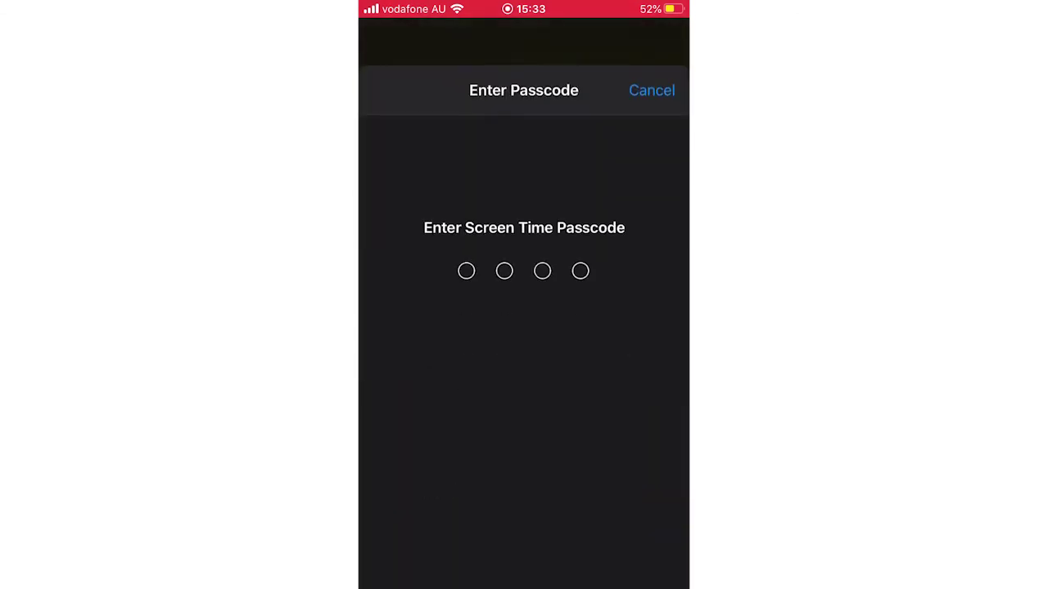
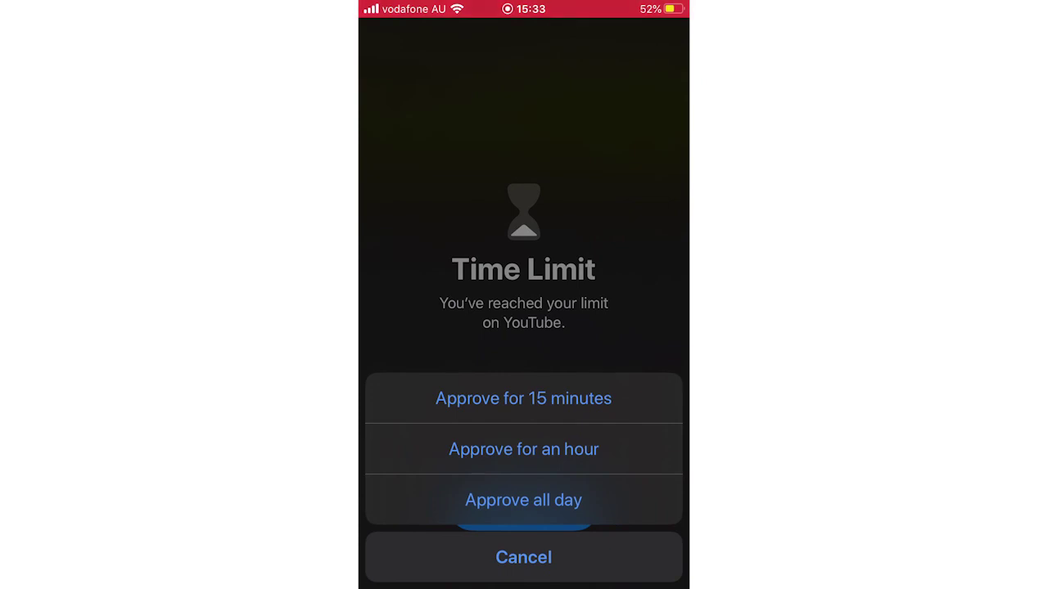
left_click(524, 397)
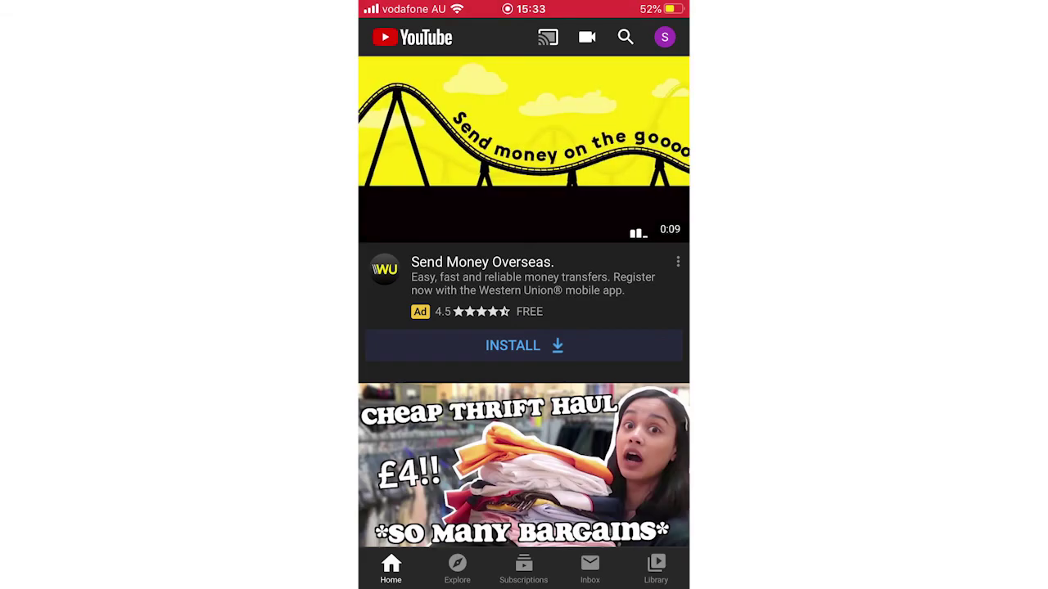
key("super")
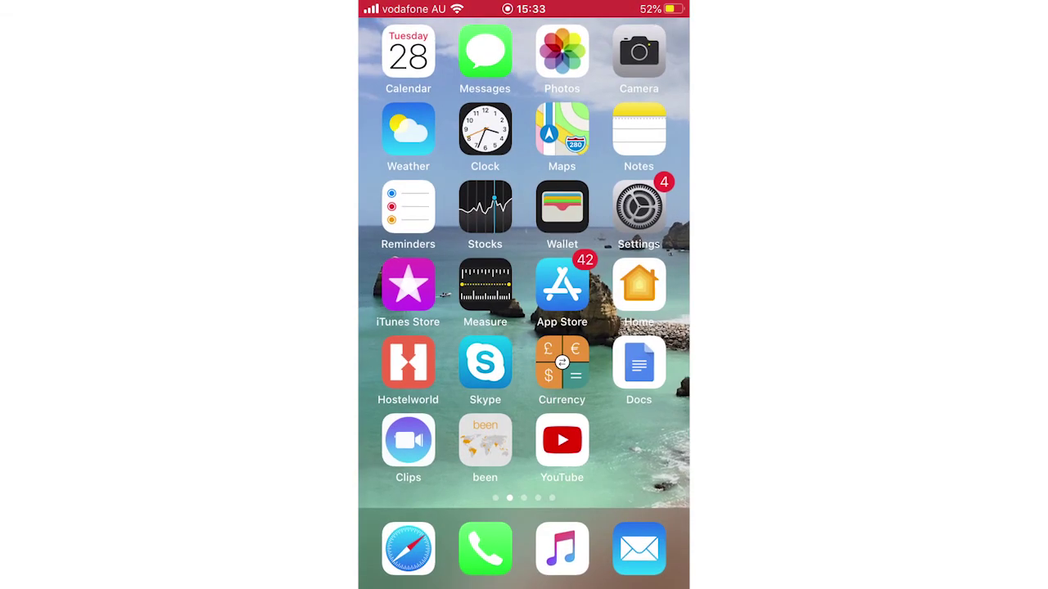